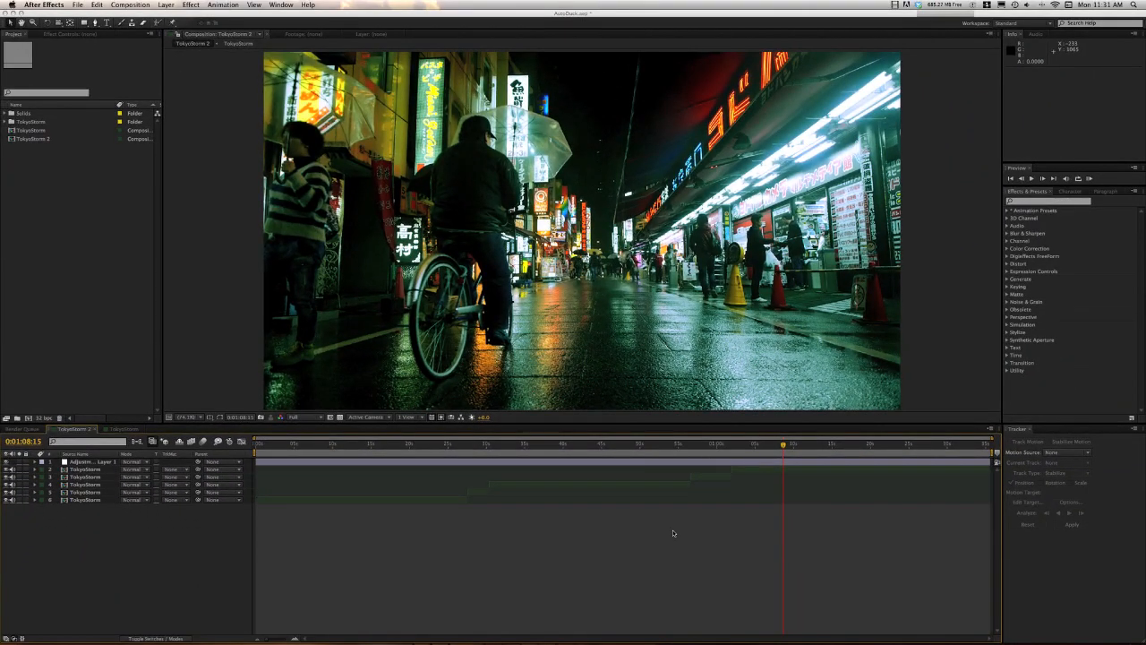
- Show the render queue, then find the Render Output Modules download under Goodies on the ColorGHear member page in Safari and return to After Effects
{"action": "left_click", "coordinate": [17, 429]}
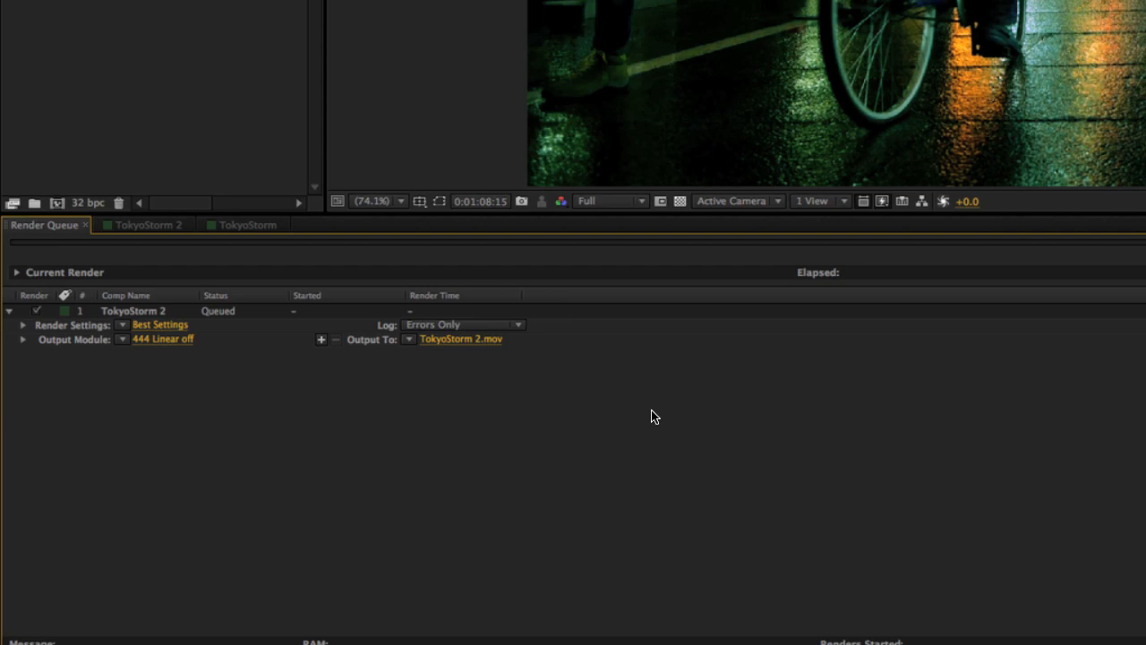
{"action": "key", "text": "super+Tab"}
{"action": "key", "text": "super+Tab"}
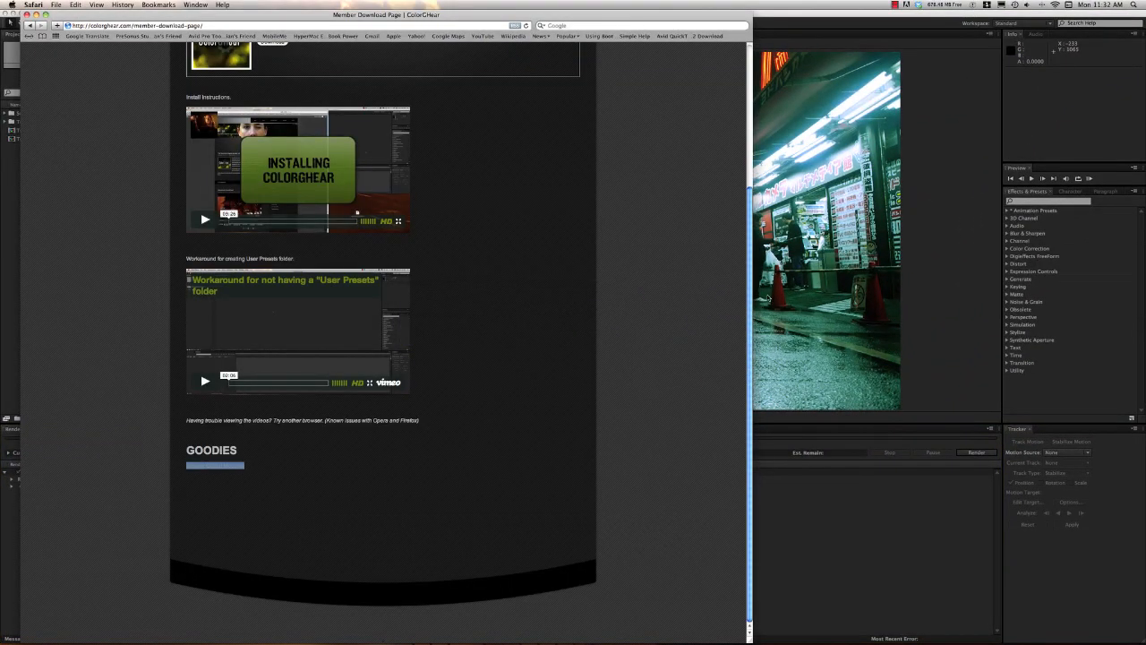
{"action": "left_click_drag", "start_coordinate": [750, 291], "coordinate": [737, 132]}
{"action": "scroll", "coordinate": [737, 111], "scroll_direction": "down", "scroll_amount": 8}
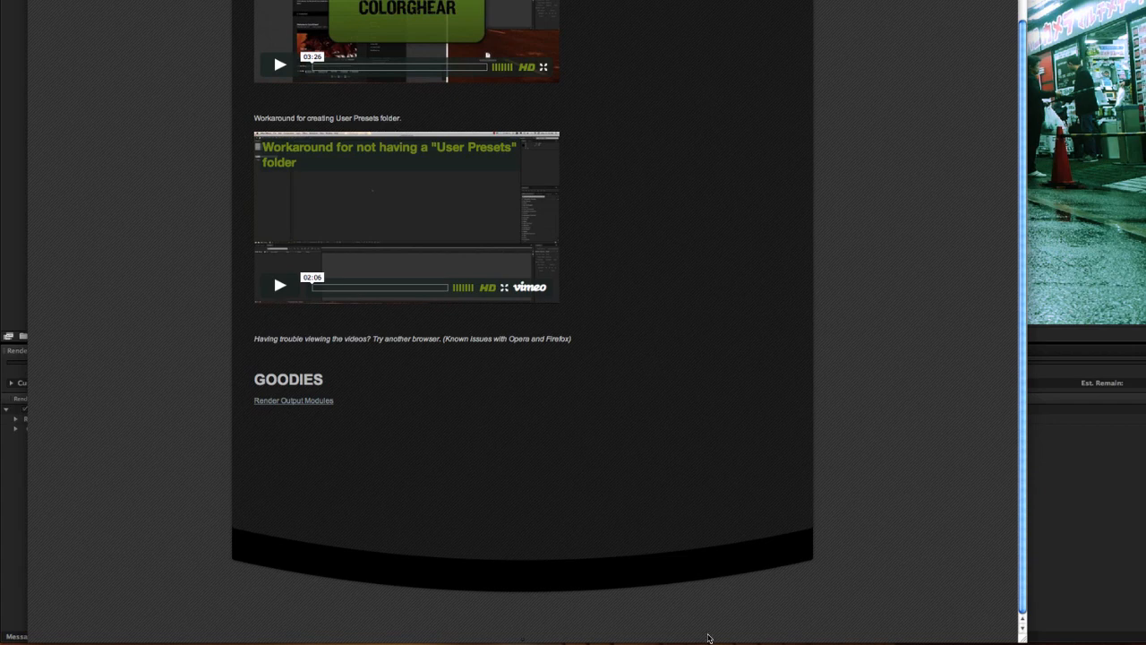
{"action": "left_click", "coordinate": [1125, 504]}
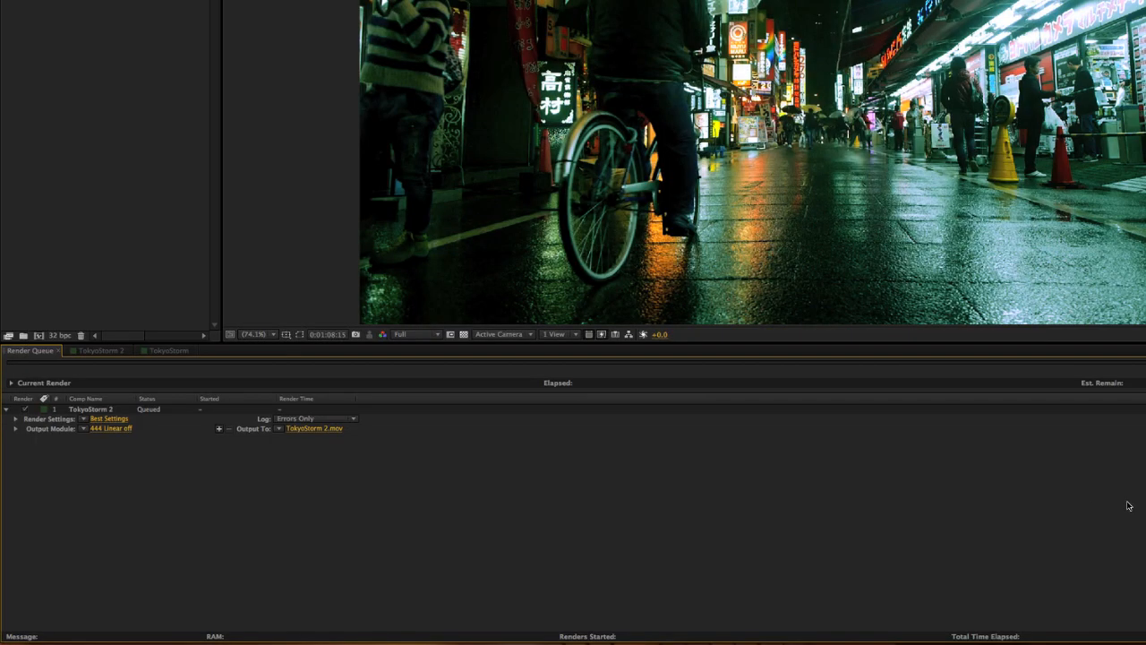
- Load the output module templates from ColorGHear settings.aom in the RENDER SETTINGS folder, starting from the TokyoStorm 2 output module
{"action": "left_click", "coordinate": [87, 429]}
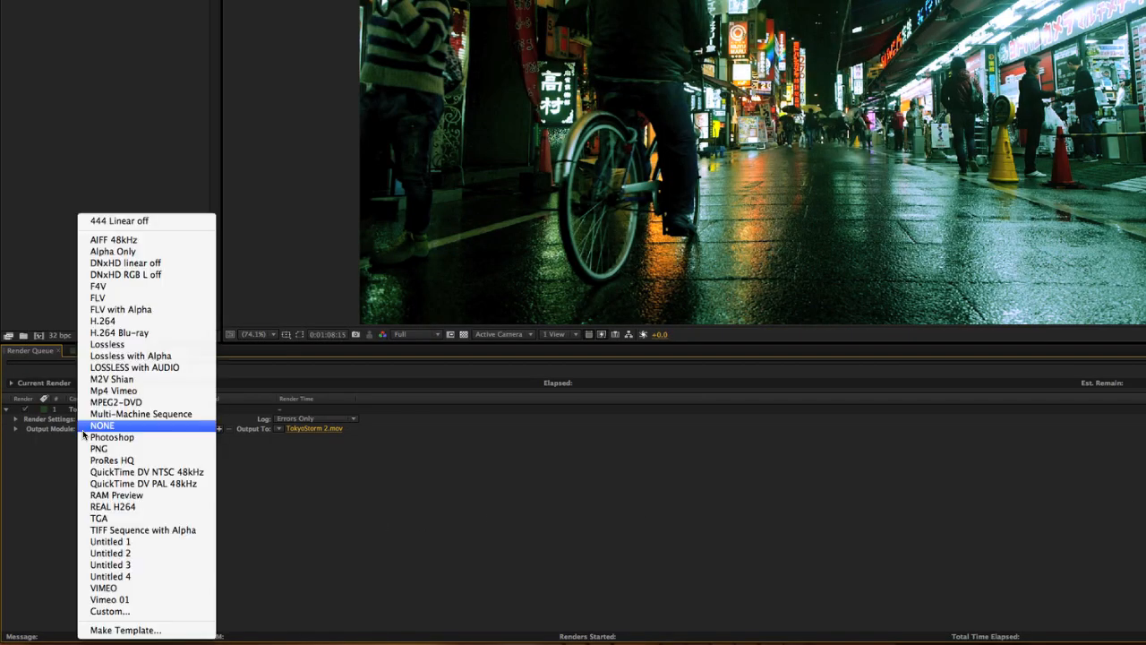
{"action": "left_click", "coordinate": [118, 631]}
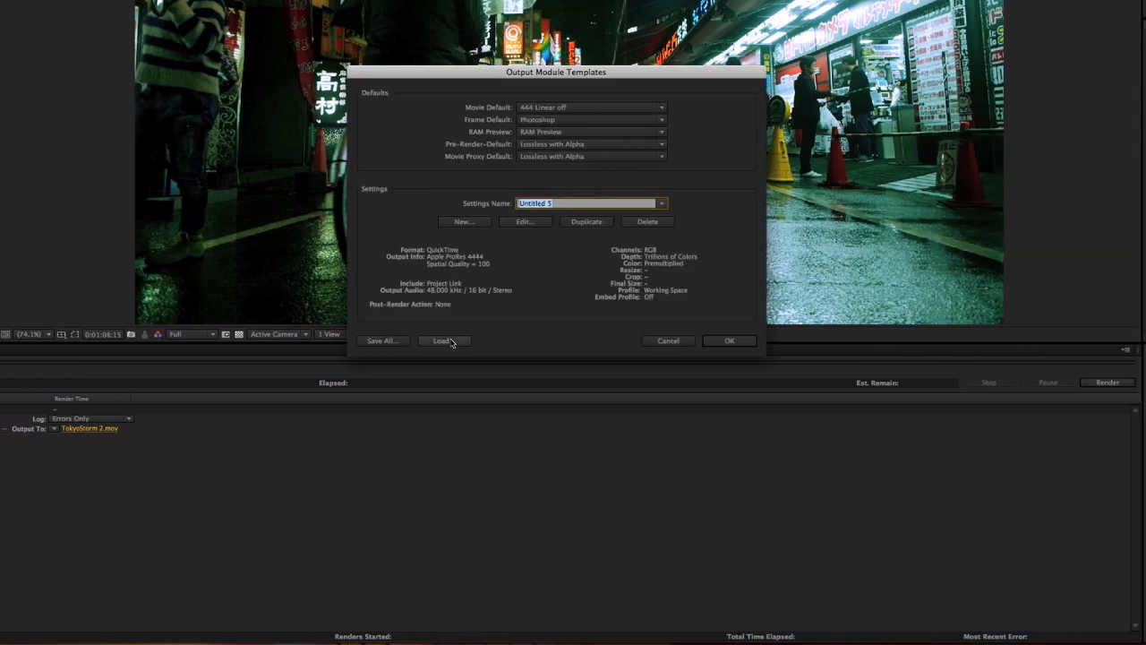
{"action": "left_click", "coordinate": [677, 343]}
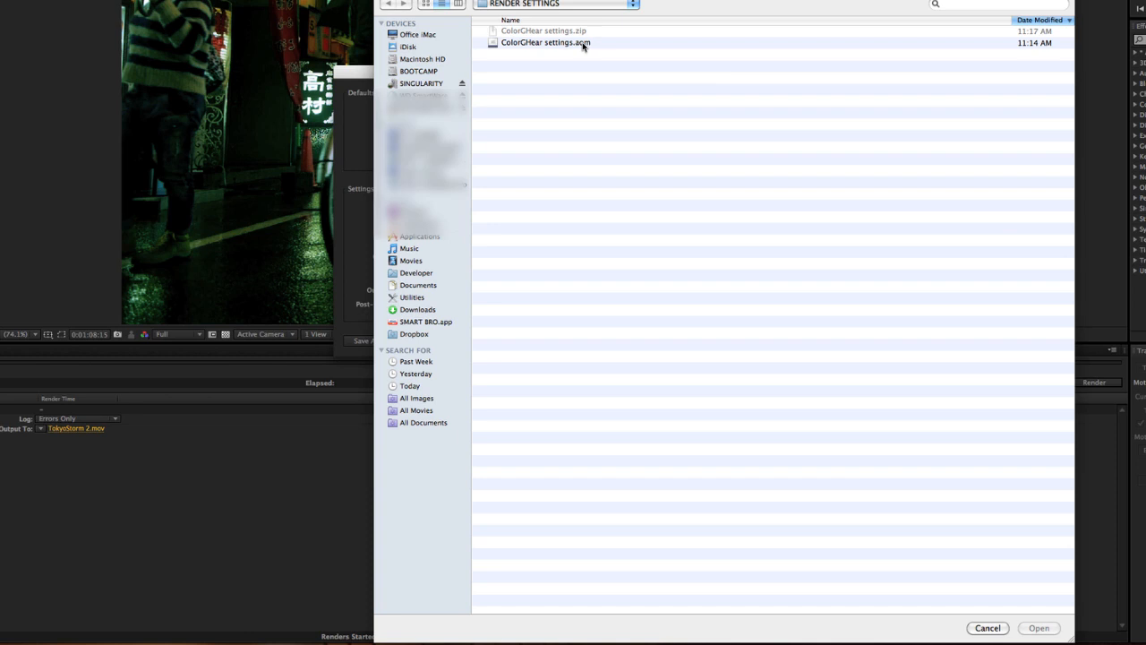
{"action": "left_click", "coordinate": [550, 43]}
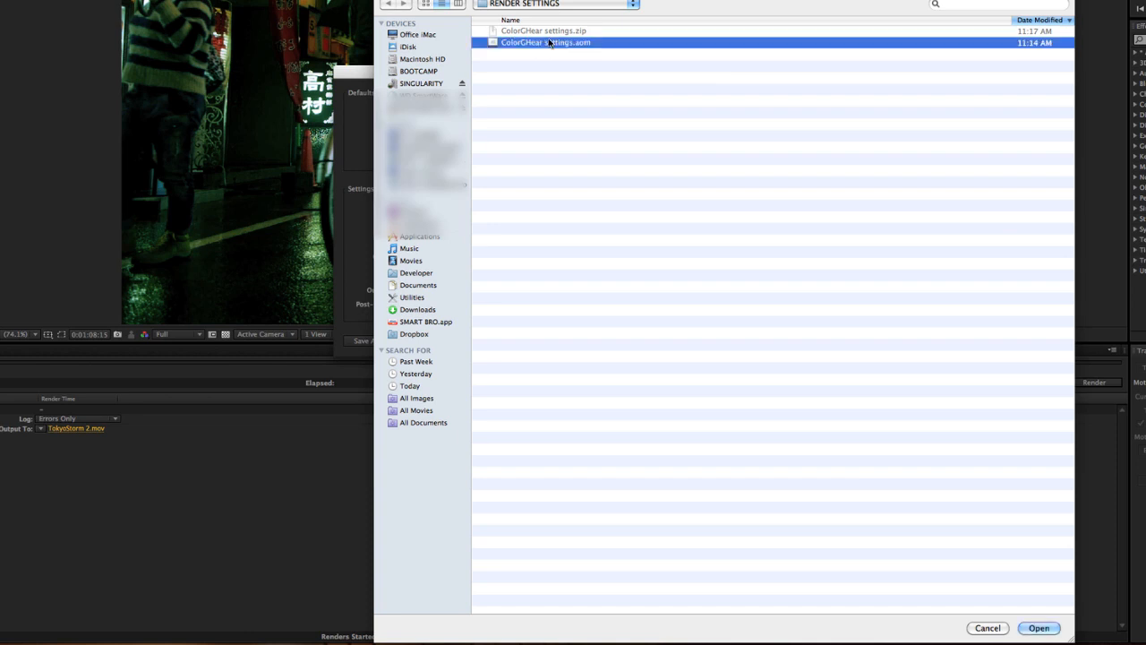
{"action": "left_click", "coordinate": [1039, 628]}
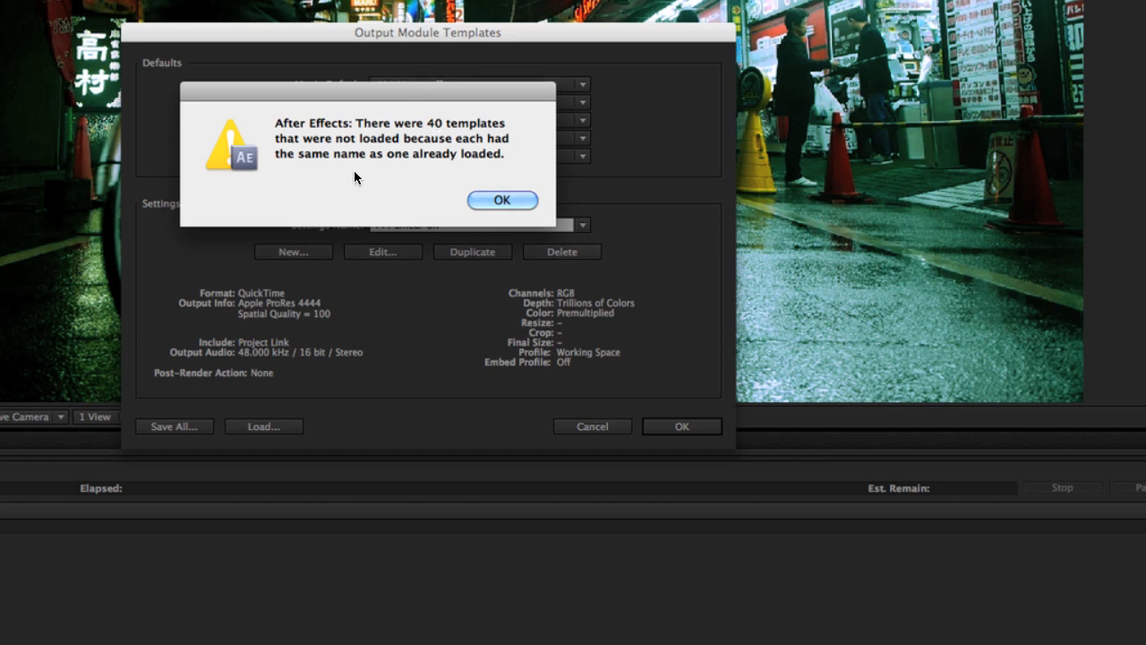
{"action": "left_click", "coordinate": [492, 197]}
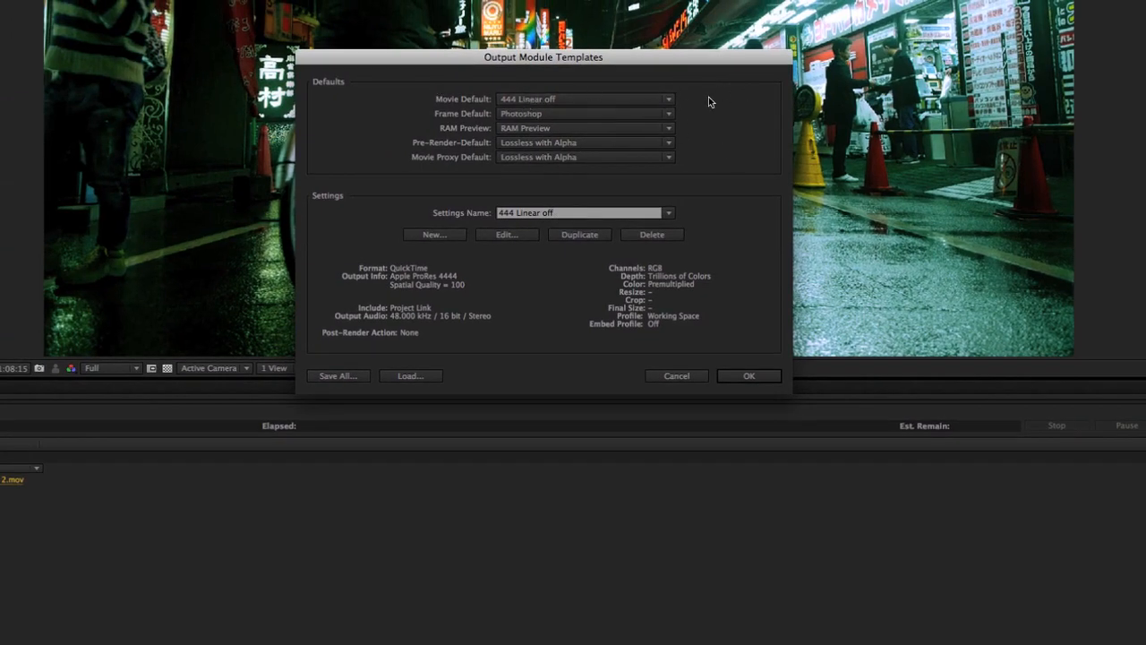
- Review the templates available for the movie default and the settings name, and leave the Output Module Templates dialog without saving
{"action": "left_click", "coordinate": [668, 100]}
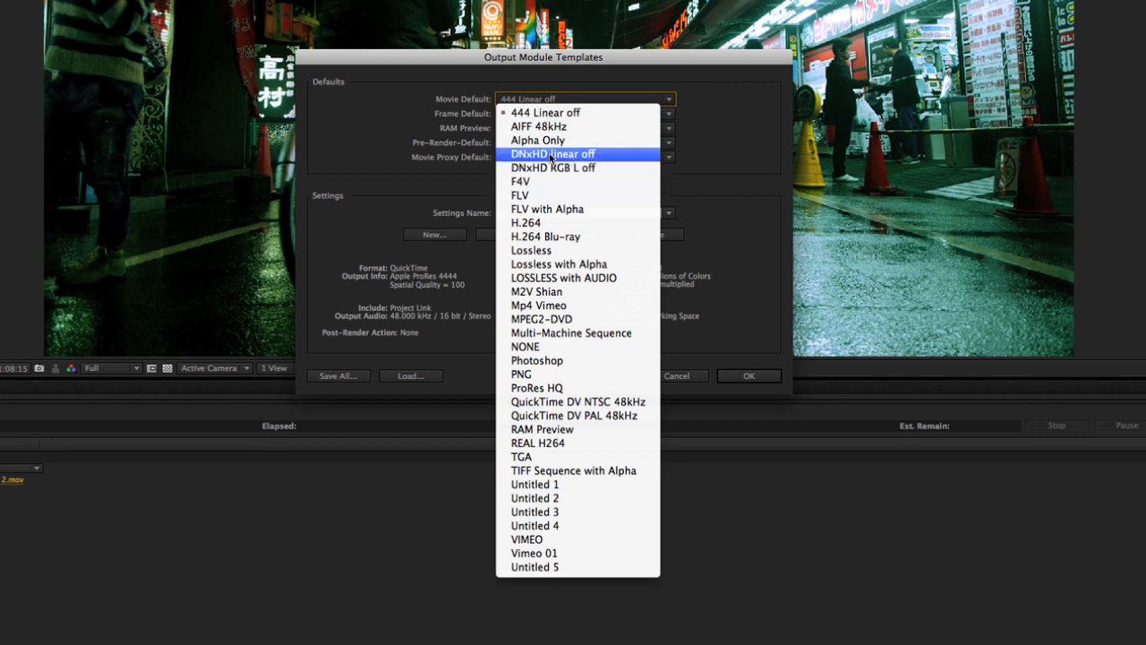
{"action": "left_click", "coordinate": [689, 98]}
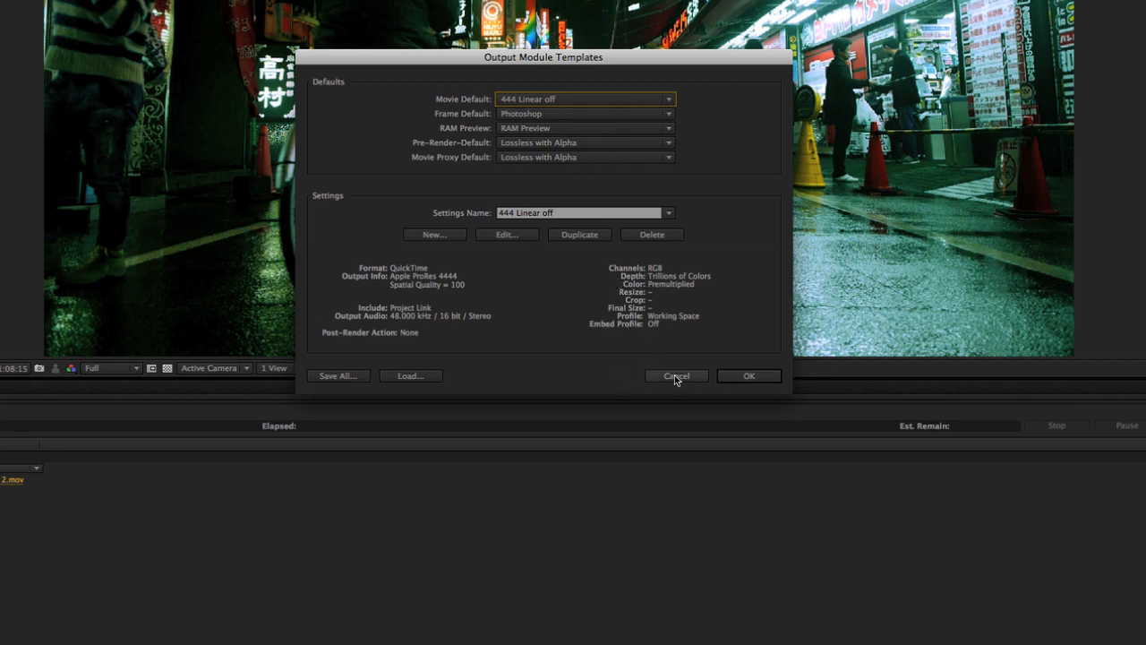
{"action": "left_click", "coordinate": [670, 212]}
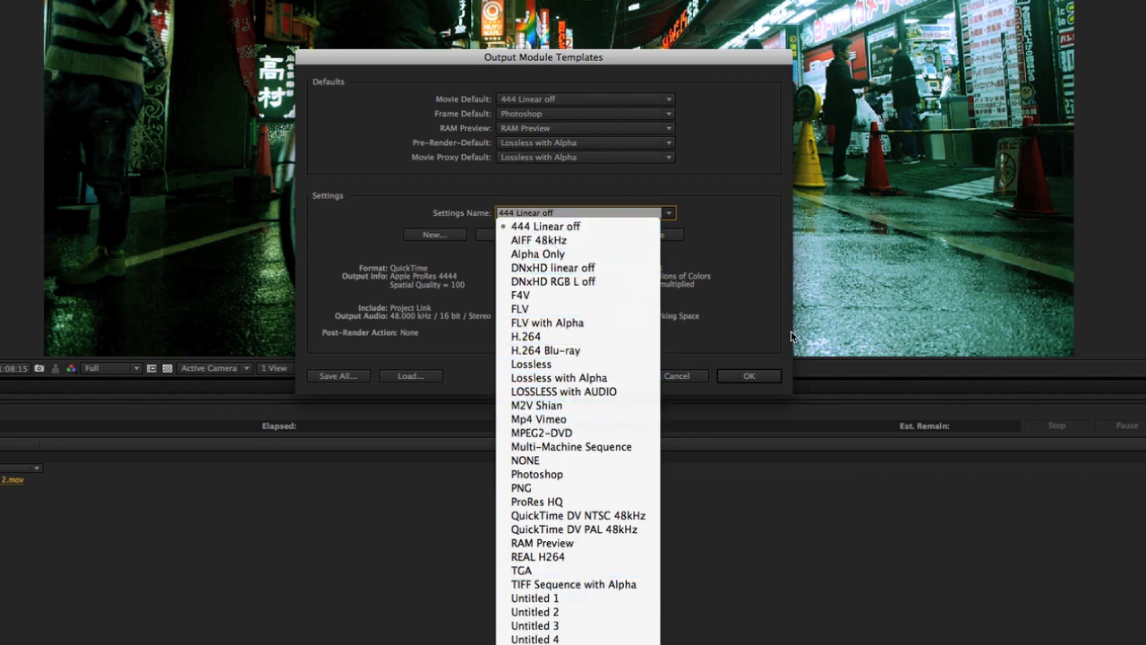
{"action": "left_click", "coordinate": [751, 294]}
{"action": "left_click", "coordinate": [663, 375]}
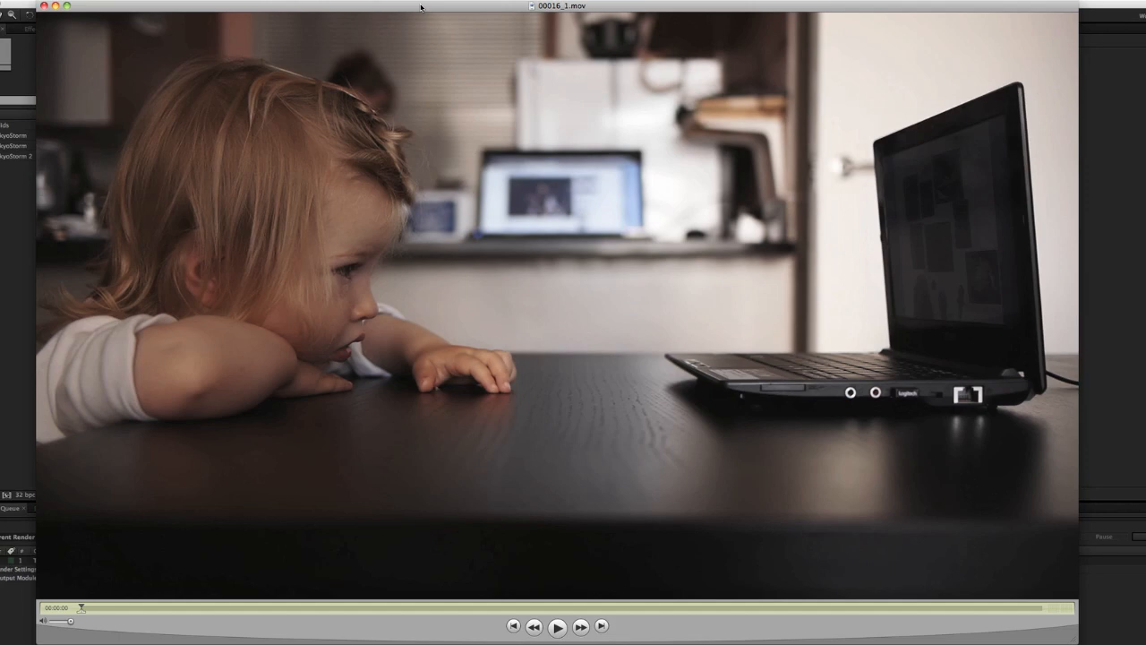
- Start exporting 00016_1.mov from QuickTime Player 7 as Movie to MPEG-4 and bring up its export settings
{"action": "left_click_drag", "start_coordinate": [421, 7], "coordinate": [437, 2]}
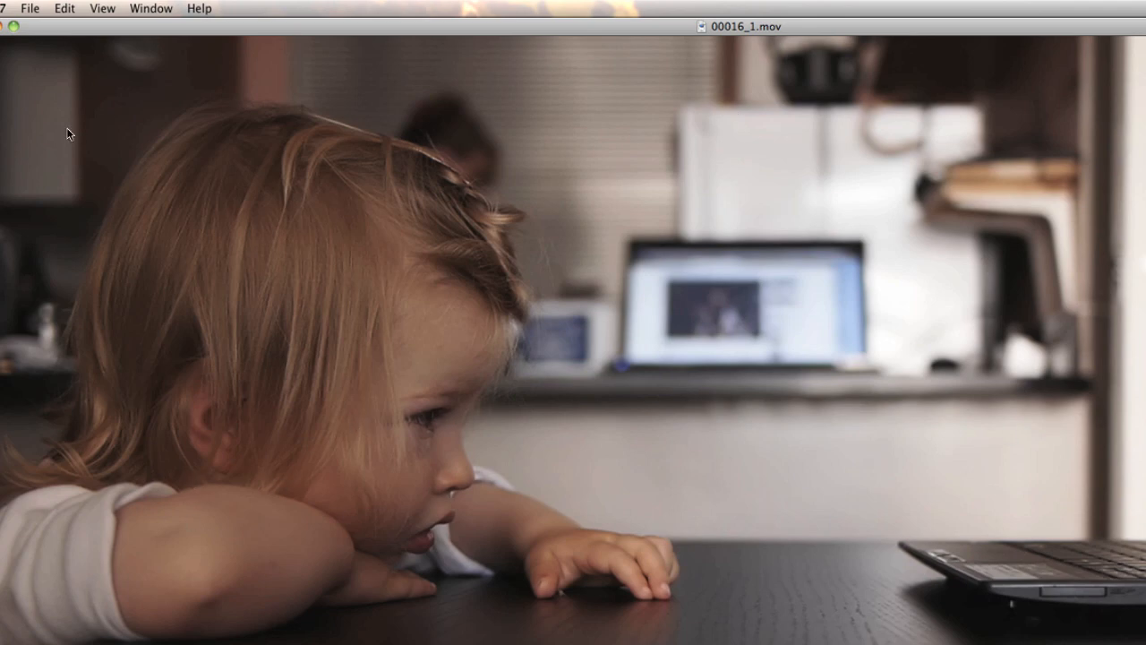
{"action": "left_click", "coordinate": [29, 10]}
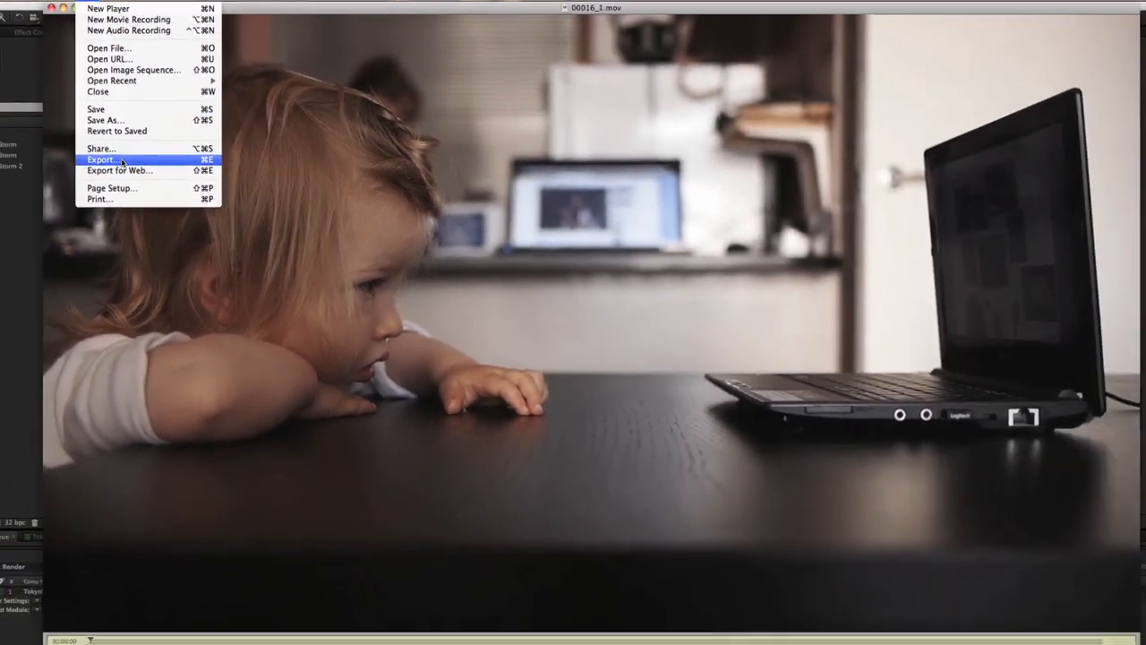
{"action": "left_click", "coordinate": [79, 241]}
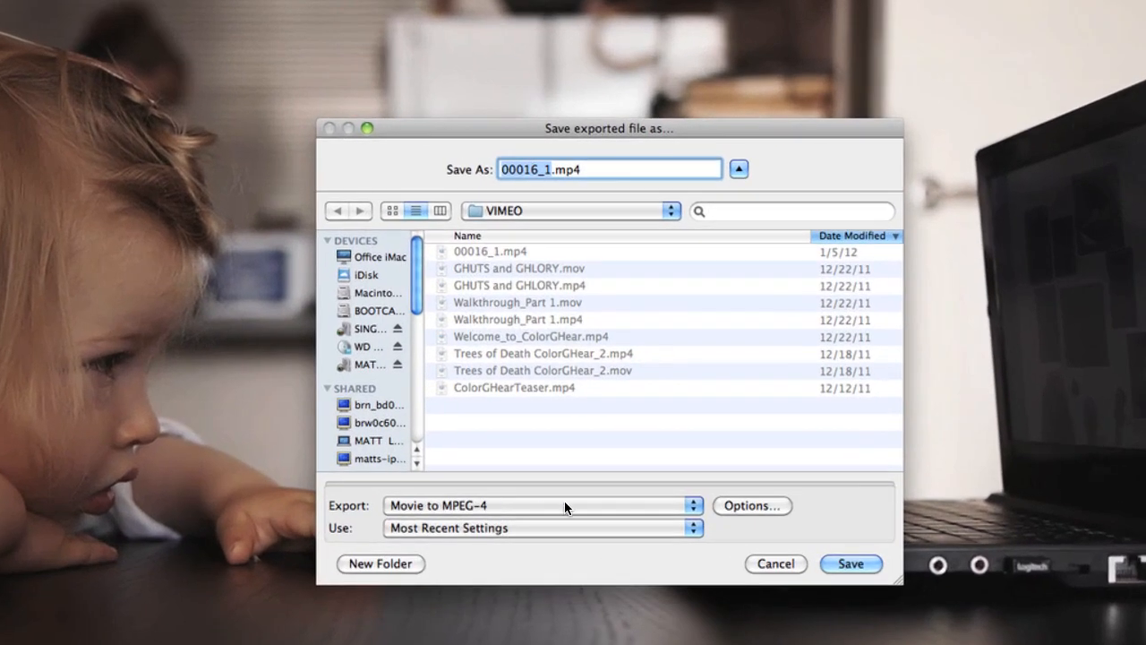
{"action": "left_click", "coordinate": [739, 507]}
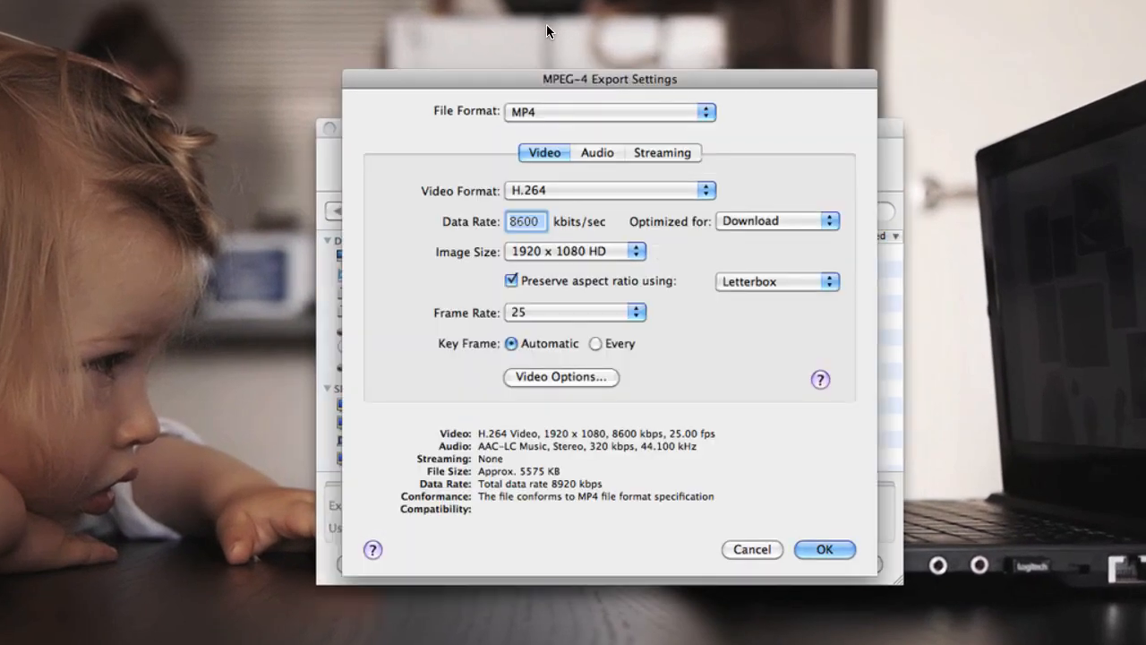
{"action": "left_click_drag", "start_coordinate": [724, 81], "coordinate": [640, 78]}
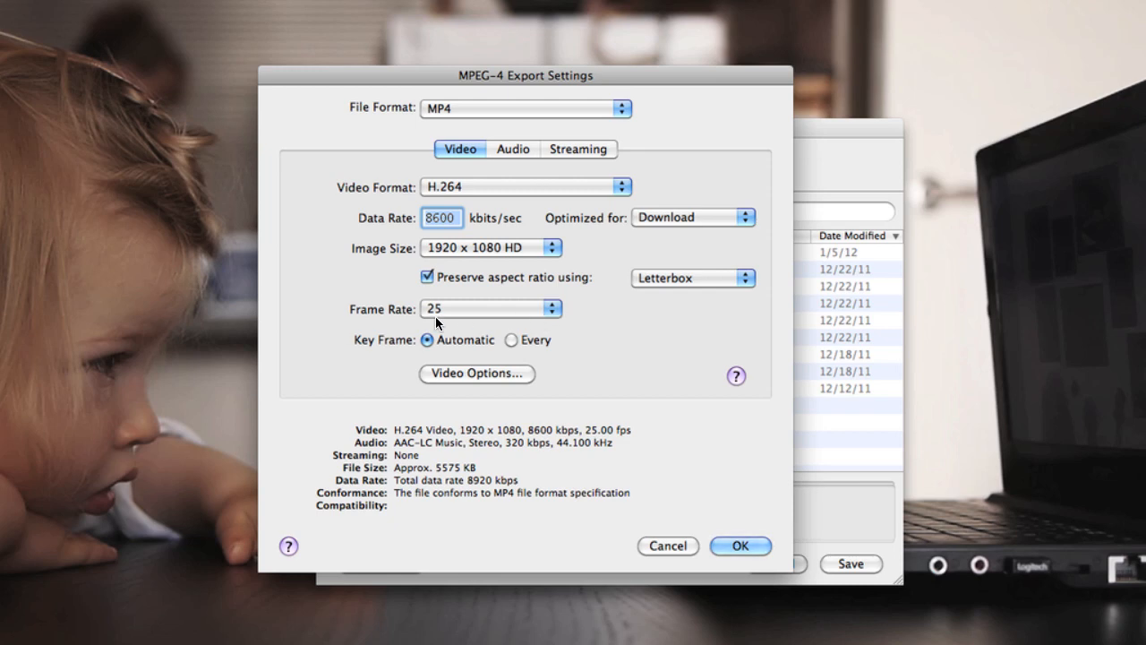
- Examine the MPEG-4 frame rate and optimization choices and the audio settings, keeping the existing values
{"action": "left_click", "coordinate": [458, 310]}
{"action": "left_click", "coordinate": [576, 320]}
{"action": "left_click", "coordinate": [726, 215]}
{"action": "left_click", "coordinate": [693, 150]}
{"action": "left_click", "coordinate": [522, 148]}
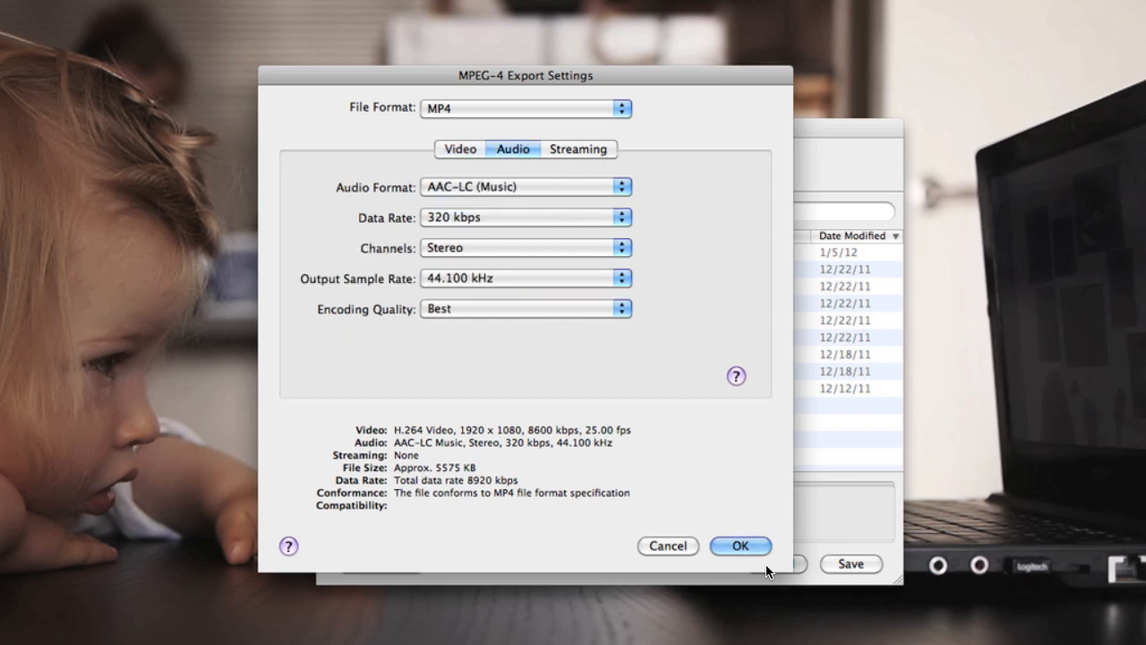
{"action": "left_click", "coordinate": [739, 545]}
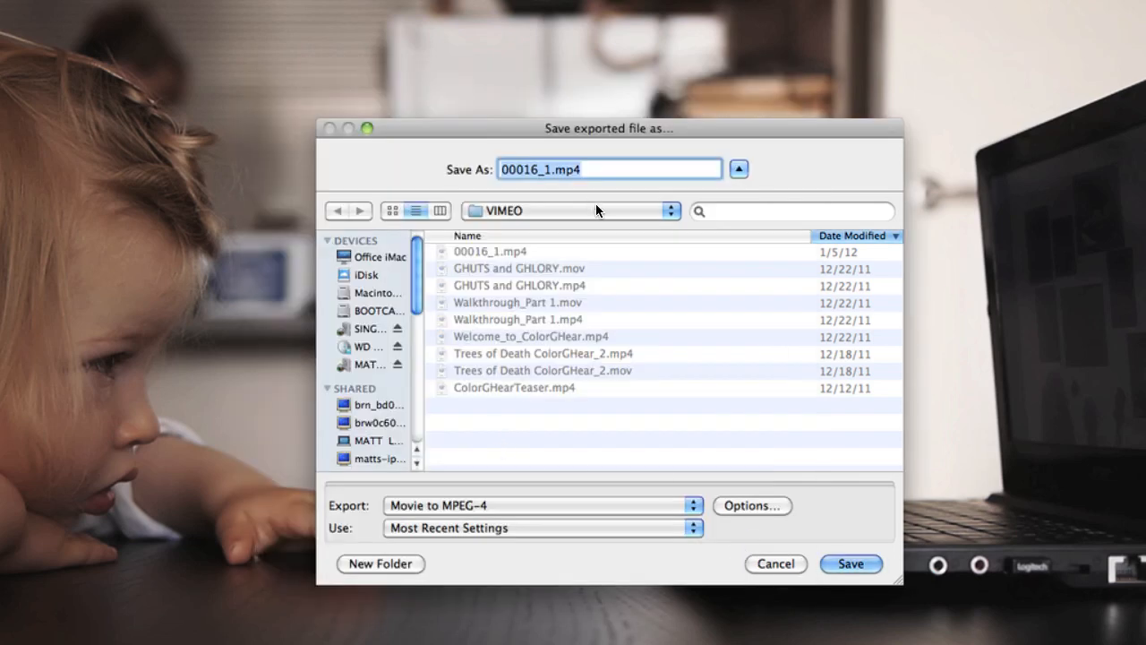
- Check the file format choices in the MPEG-4 export settings and leave without changing them
{"action": "left_click", "coordinate": [759, 505]}
{"action": "left_click", "coordinate": [620, 113]}
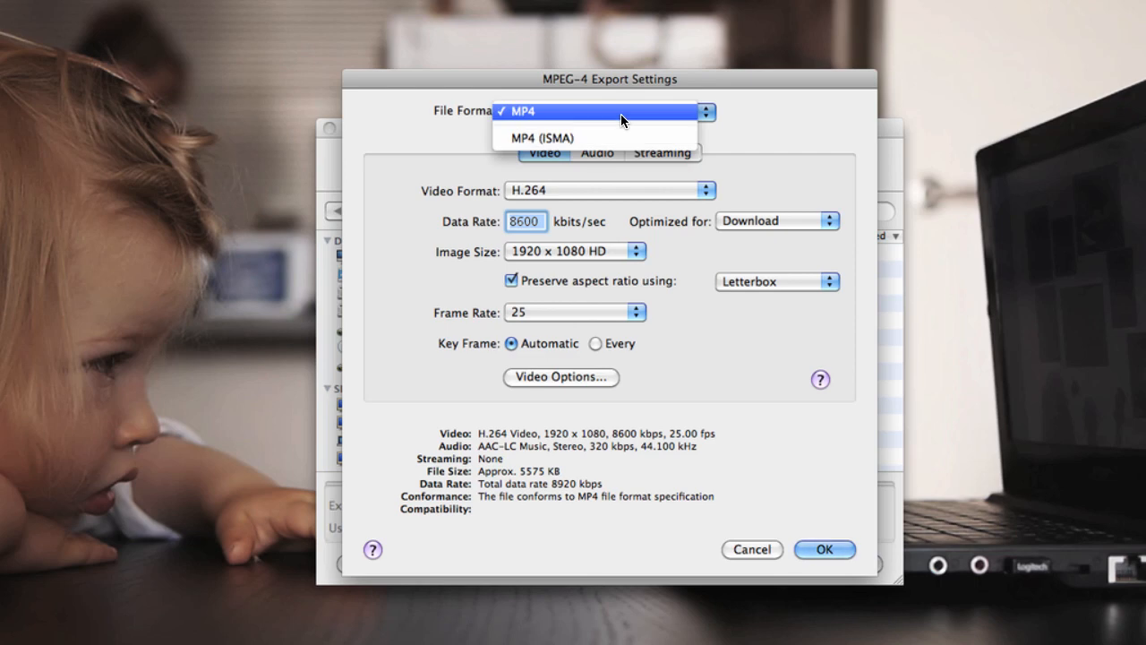
{"action": "left_click", "coordinate": [750, 127]}
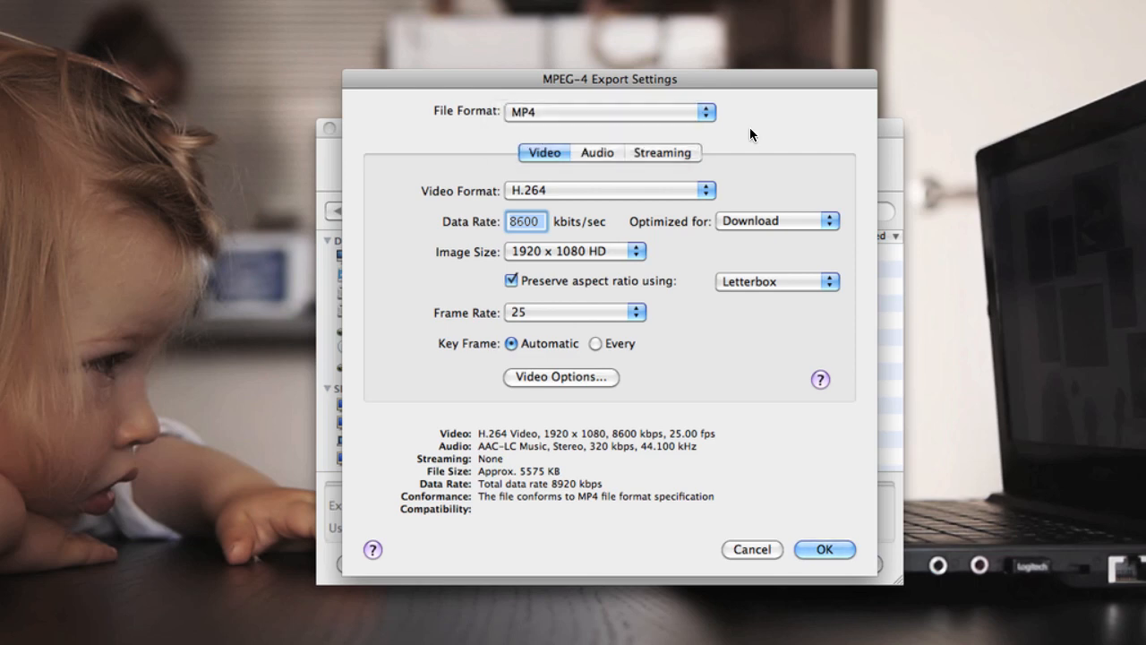
{"action": "left_click", "coordinate": [749, 547]}
- Switch the export type to Movie to QuickTime Movie and examine its H.264 video compression settings, including the optimization choices
{"action": "left_click", "coordinate": [631, 506]}
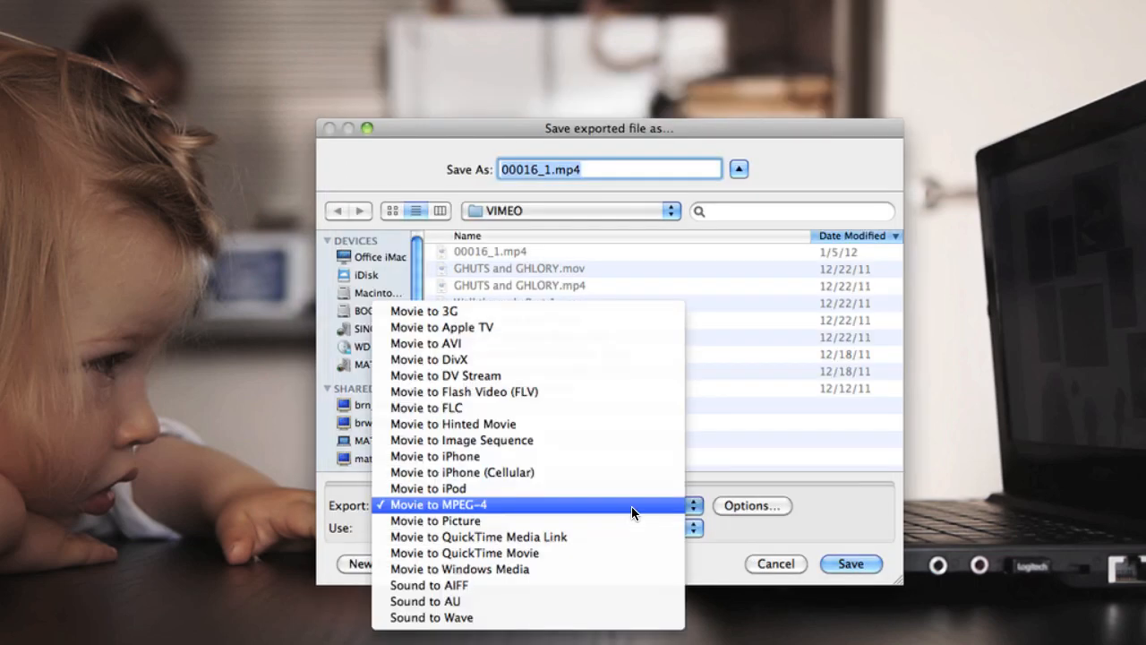
{"action": "left_click", "coordinate": [493, 552]}
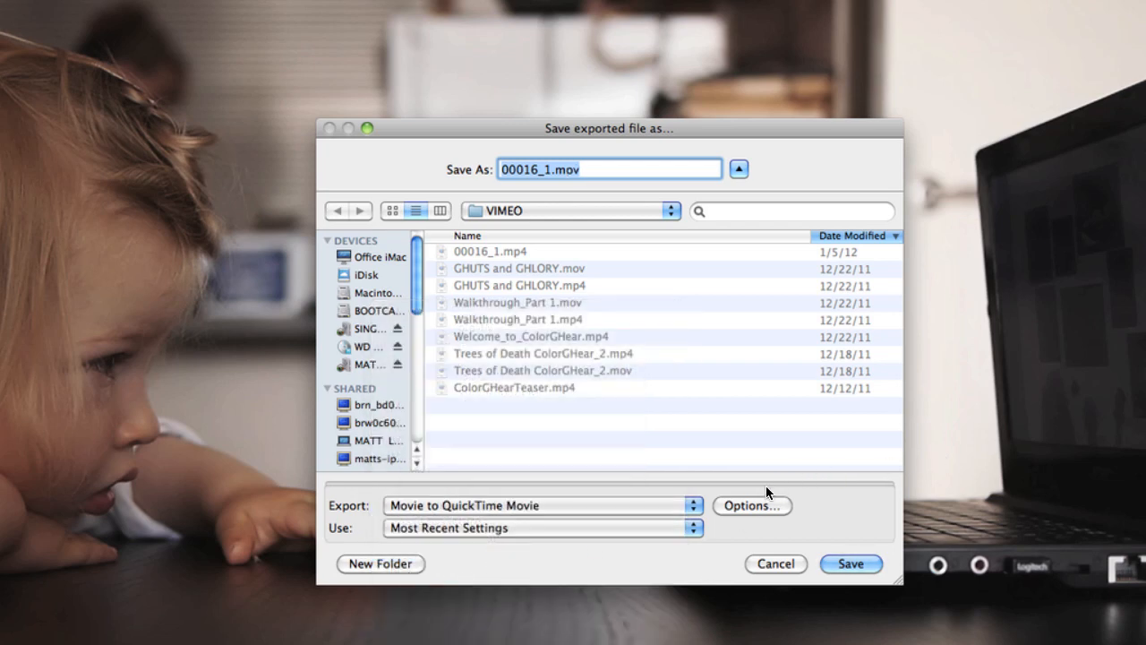
{"action": "left_click", "coordinate": [752, 505]}
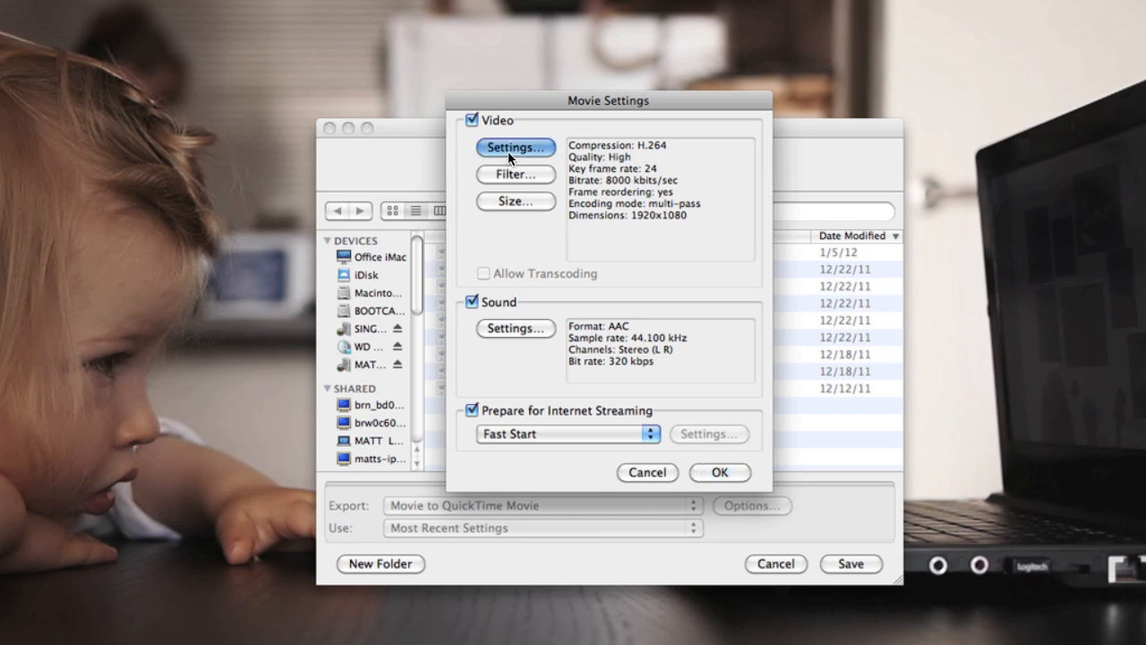
{"action": "left_click", "coordinate": [508, 150]}
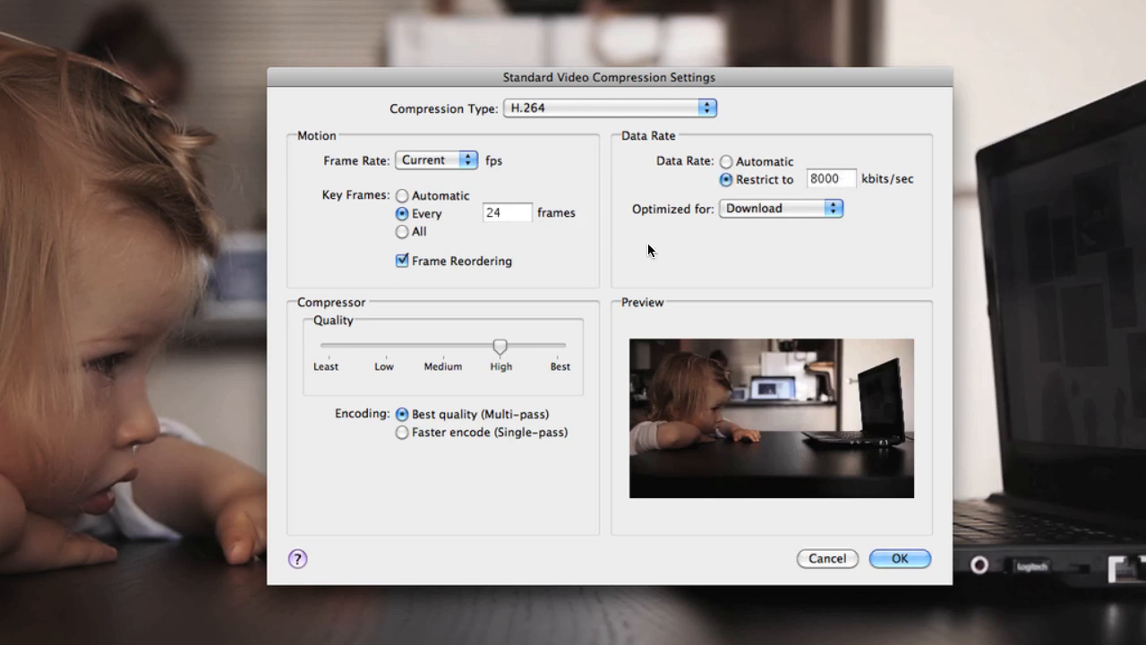
{"action": "left_click", "coordinate": [795, 209]}
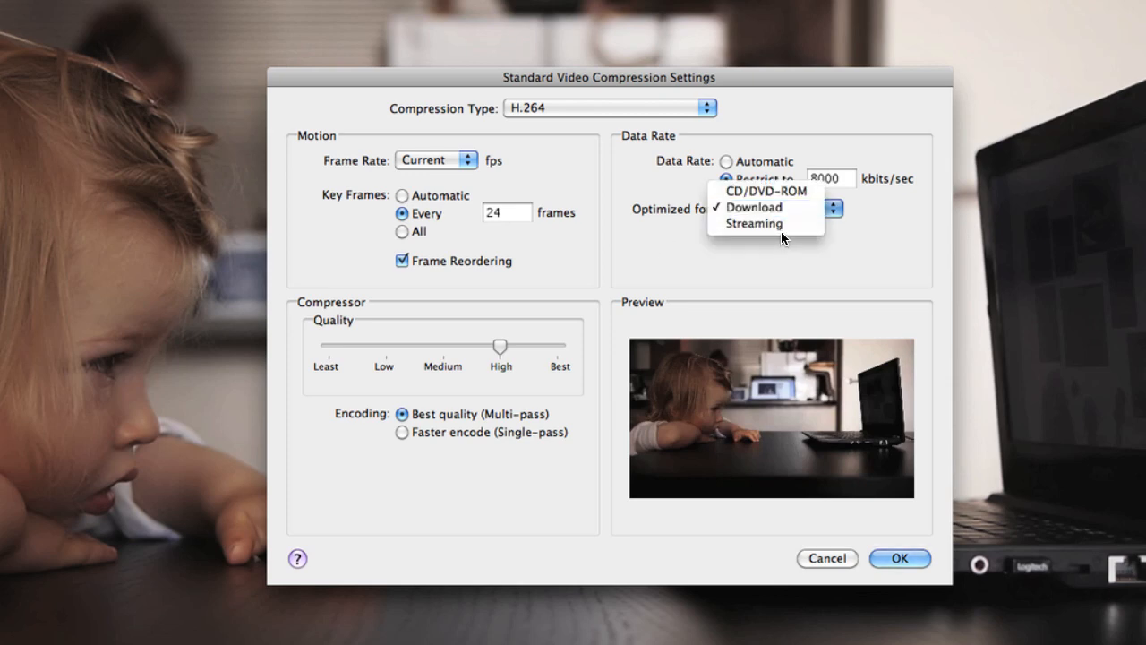
{"action": "left_click", "coordinate": [800, 253]}
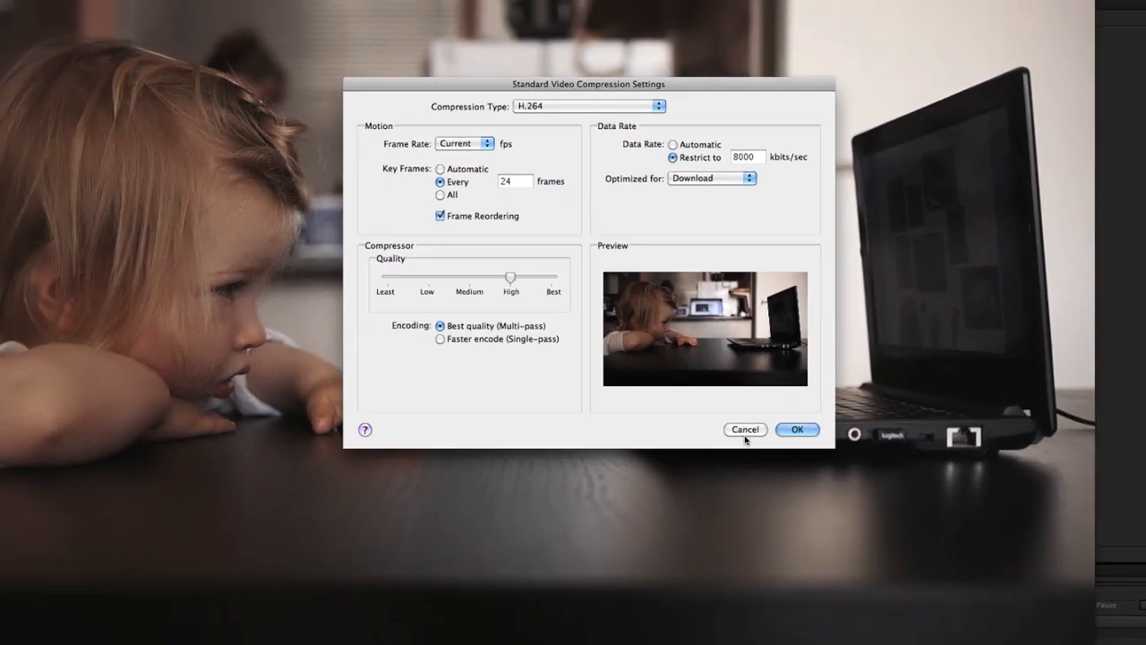
{"action": "left_click", "coordinate": [828, 558]}
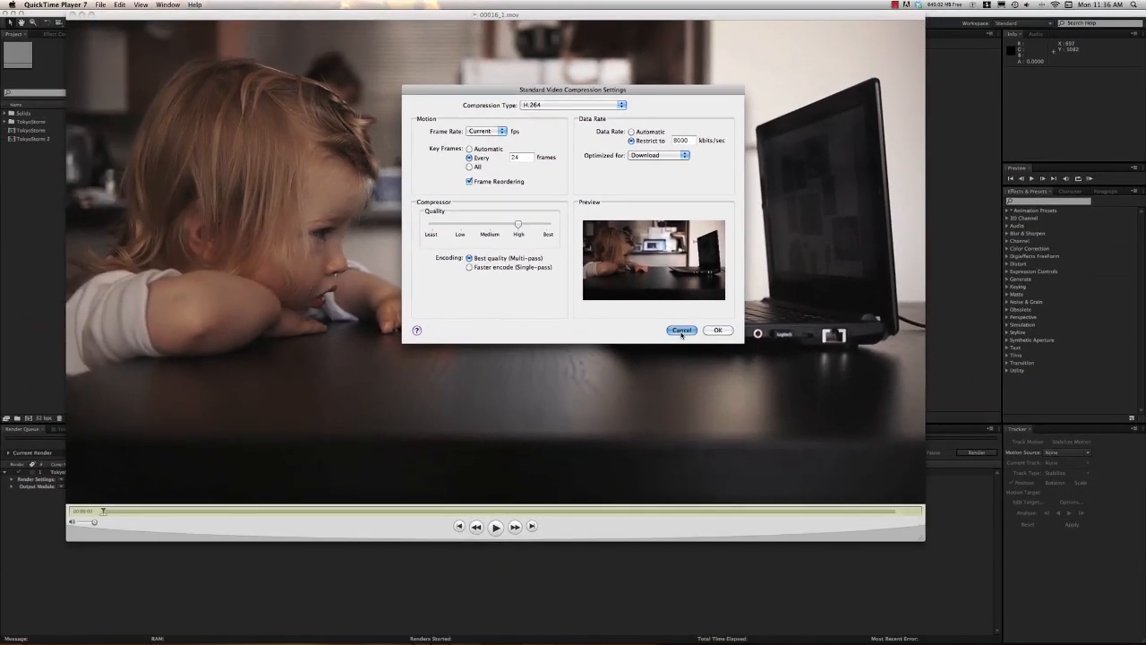
{"action": "left_click", "coordinate": [594, 286]}
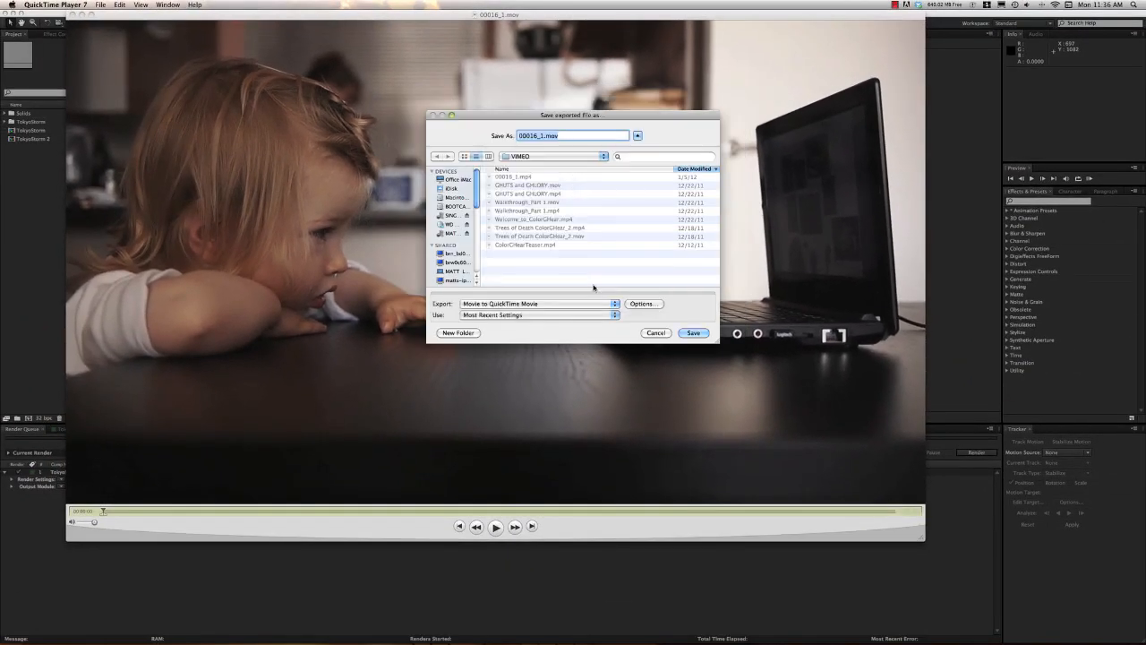
- Cancel the export of 00016_1.mov and close both QuickTime windows to return to the After Effects render queue
{"action": "left_click", "coordinate": [655, 333]}
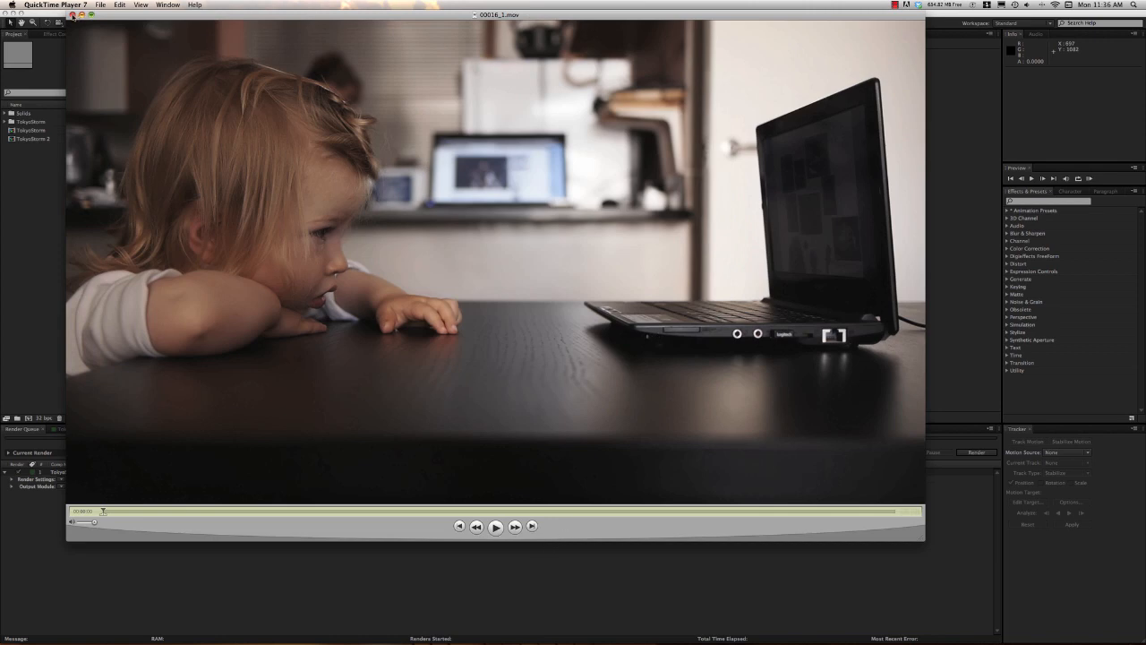
{"action": "left_click", "coordinate": [71, 15]}
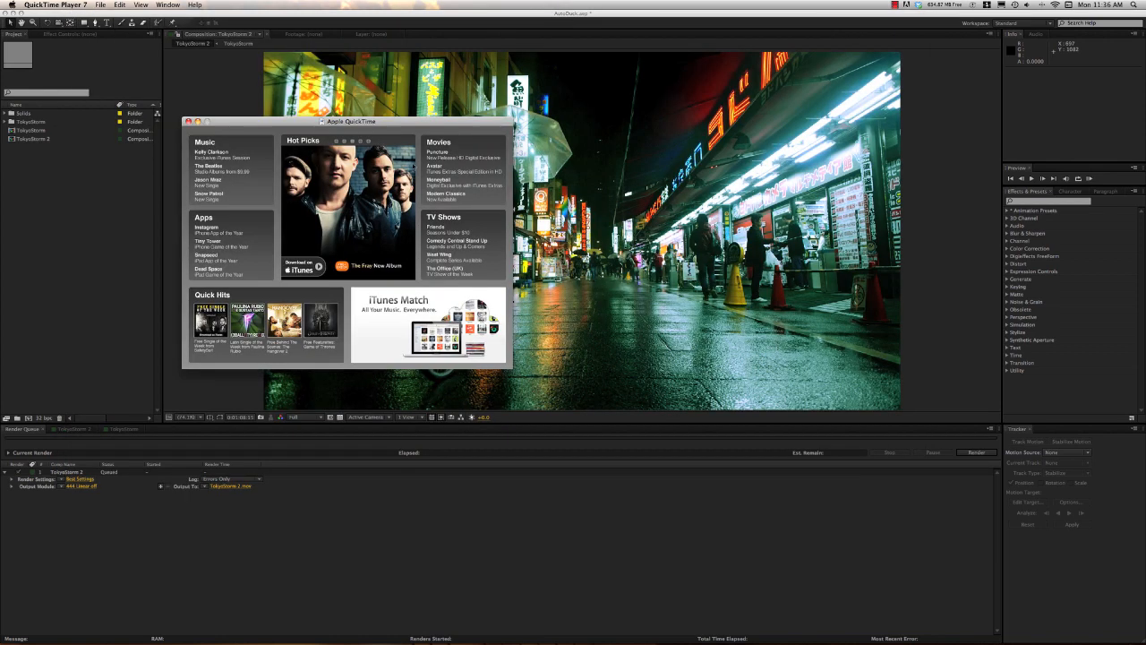
{"action": "left_click", "coordinate": [188, 122]}
{"action": "left_click", "coordinate": [680, 552]}
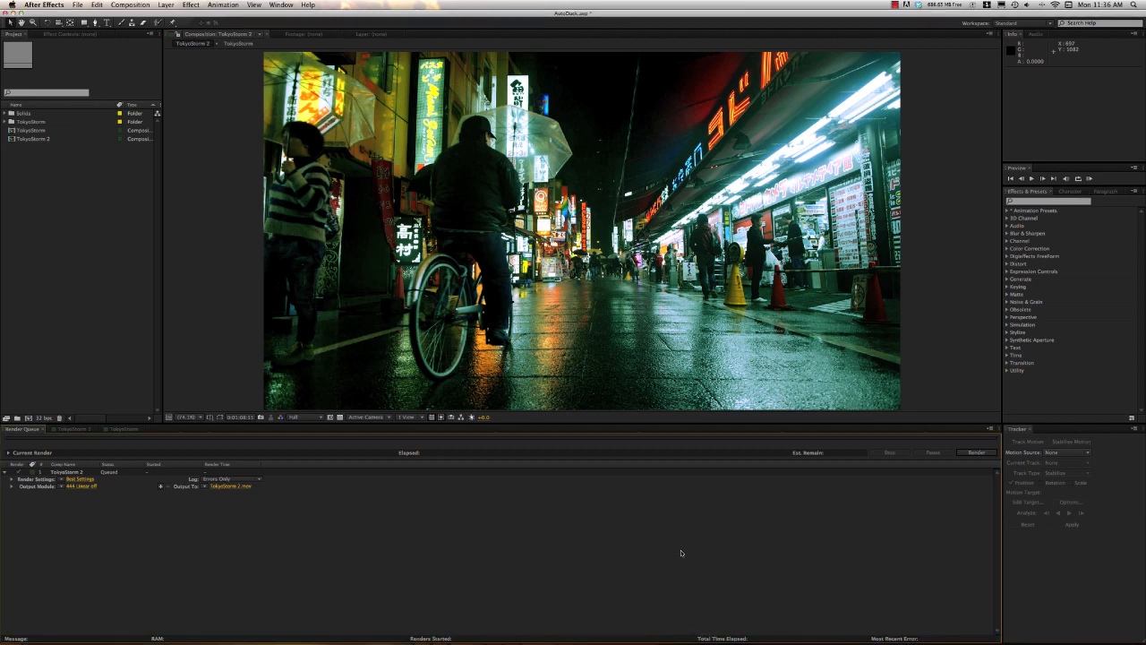